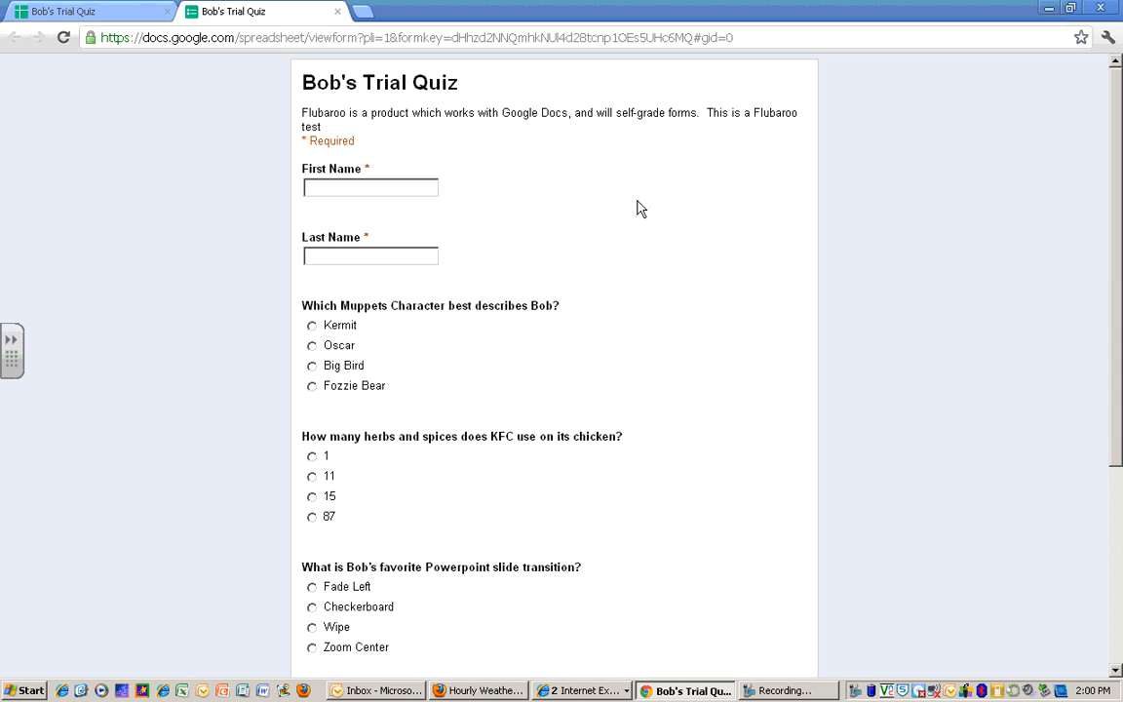
Review the live quiz form from the name fields through to the house number question
{"action": "left_click", "coordinate": [348, 188]}
{"action": "left_click", "coordinate": [343, 255]}
{"action": "left_click", "coordinate": [234, 255]}
{"action": "scroll", "coordinate": [1117, 338], "scroll_direction": "down", "scroll_amount": 4}
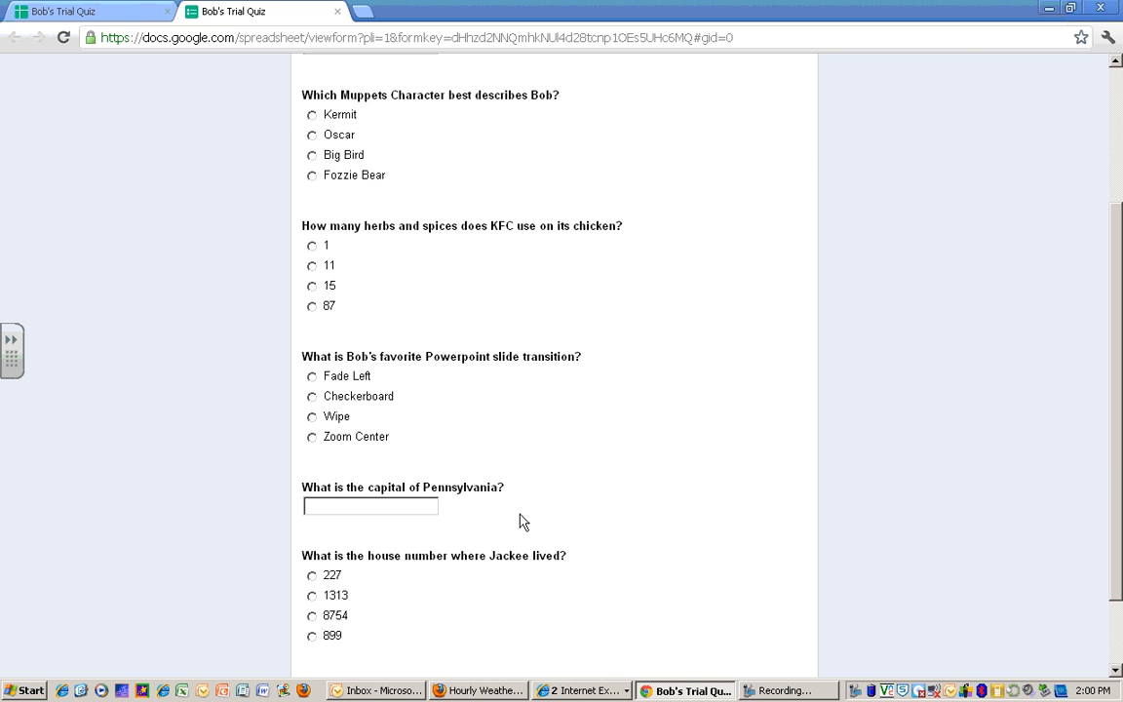
{"action": "left_click_drag", "start_coordinate": [1114, 460], "coordinate": [1117, 327]}
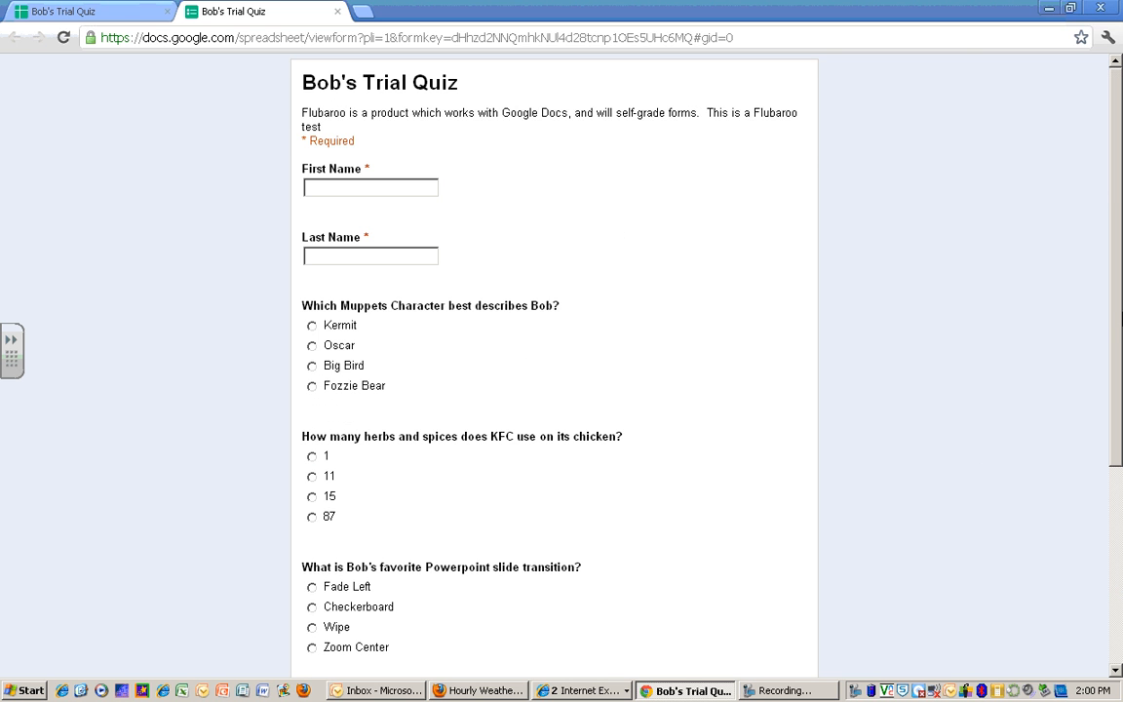
Switch to the quiz's response spreadsheet and examine the first submissions in the First Name column
{"action": "left_click", "coordinate": [117, 13]}
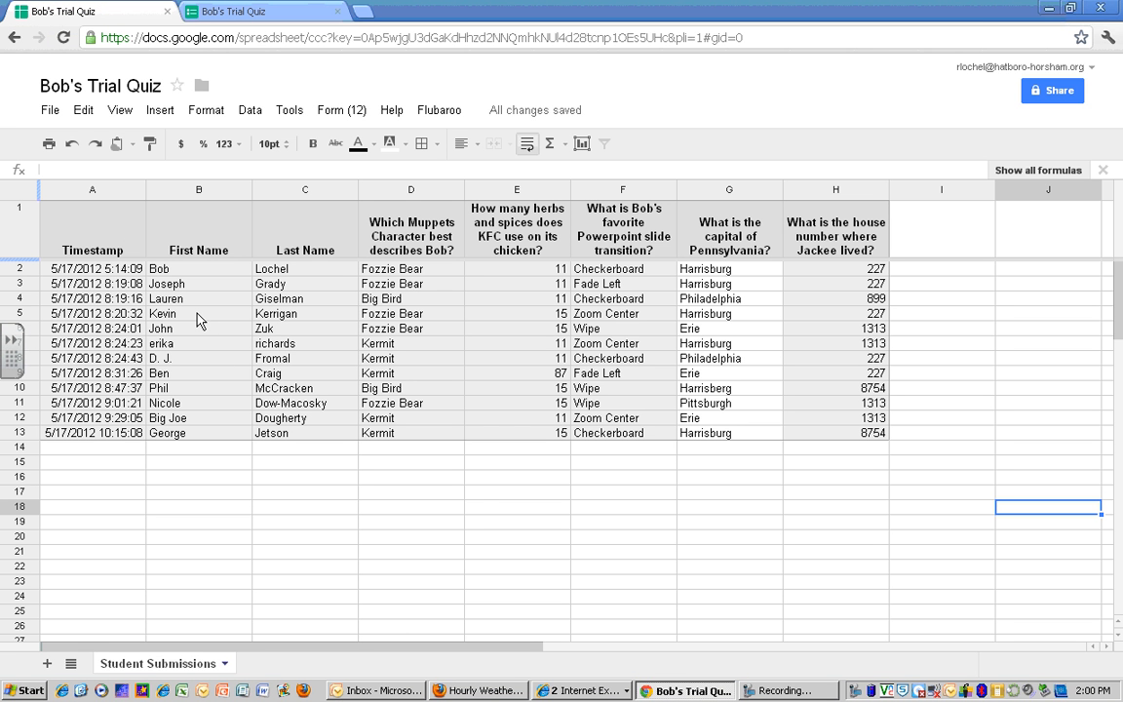
{"action": "left_click", "coordinate": [184, 285]}
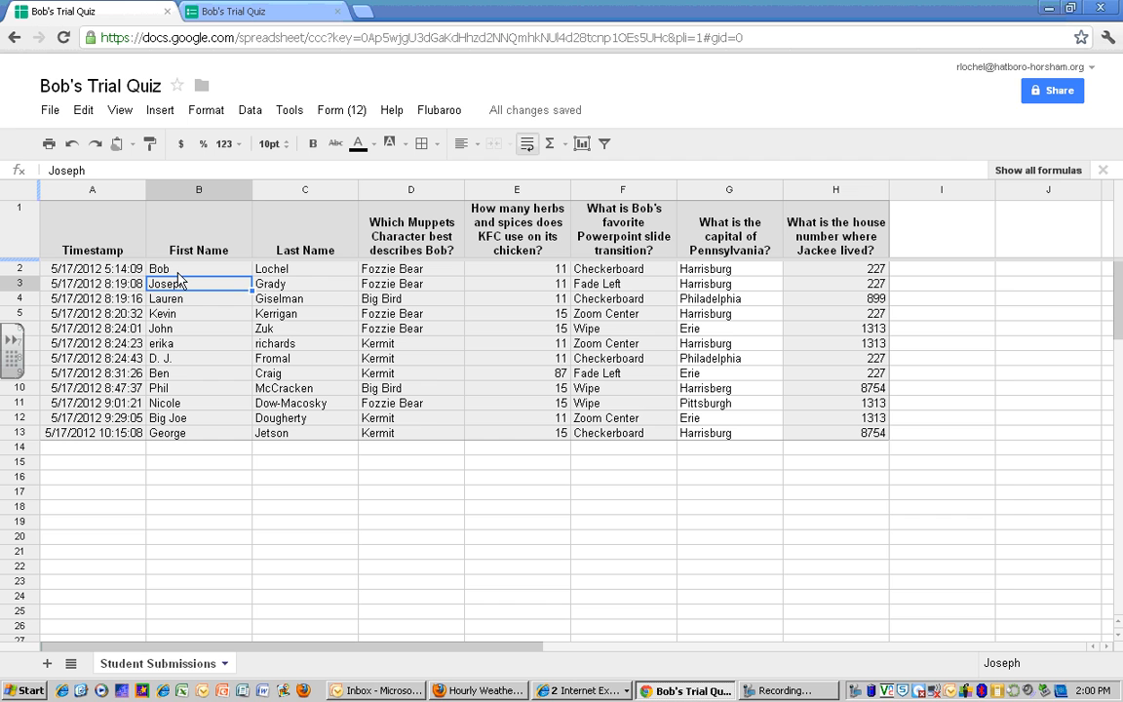
{"action": "left_click", "coordinate": [162, 267]}
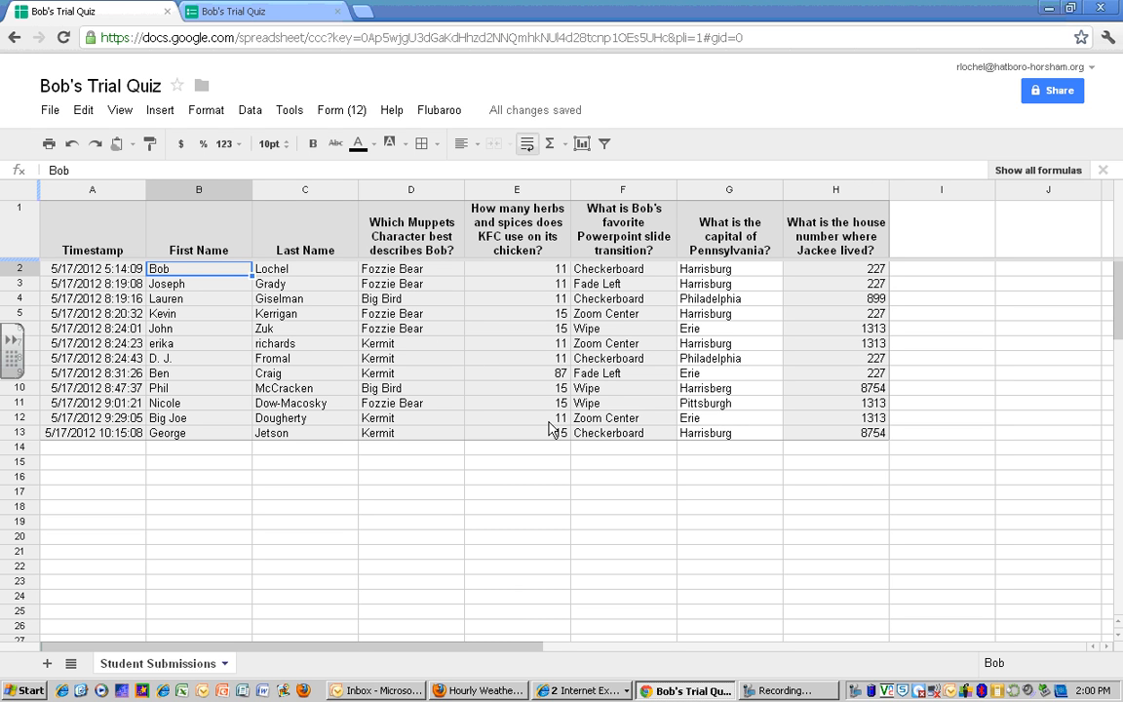
Search the Script Gallery for "flubaroo" and close the gallery without installing anything
{"action": "left_click", "coordinate": [162, 115]}
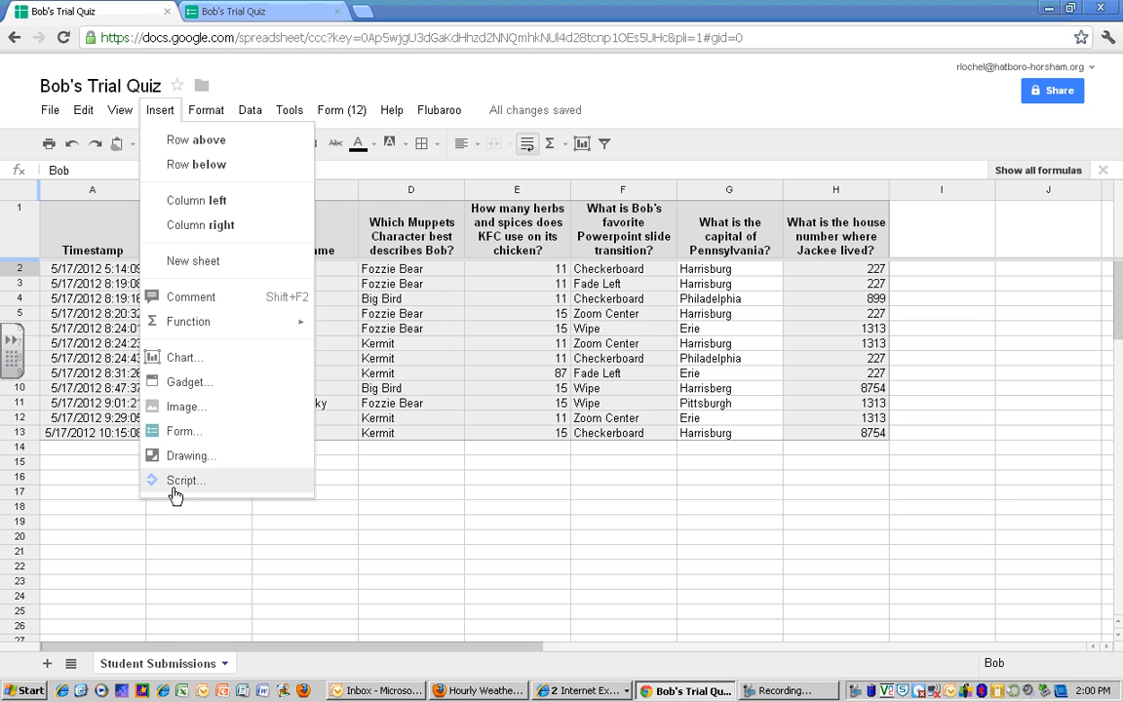
{"action": "left_click", "coordinate": [221, 481]}
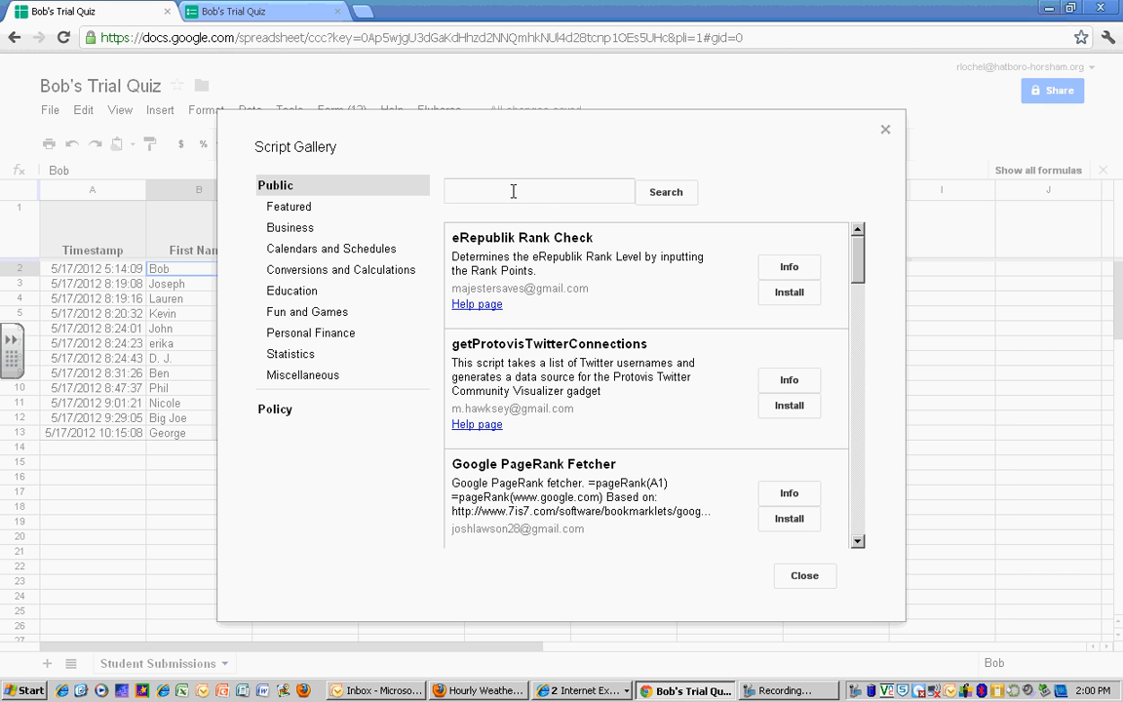
{"action": "left_click", "coordinate": [513, 188]}
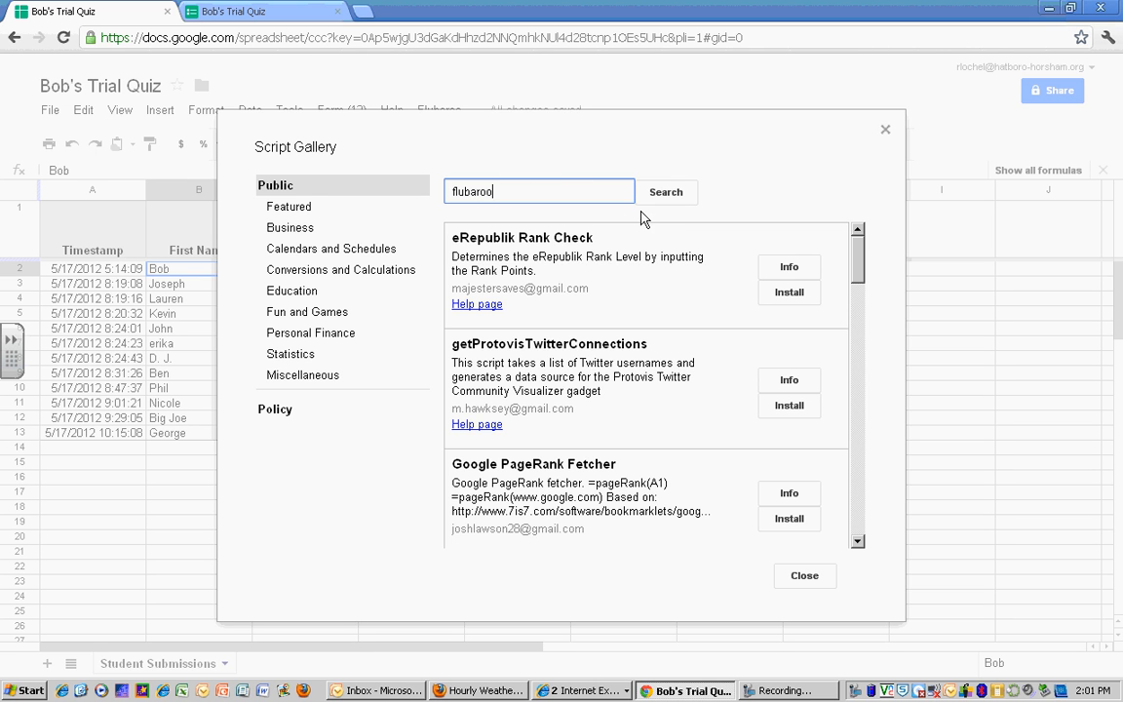
{"action": "left_click", "coordinate": [672, 196]}
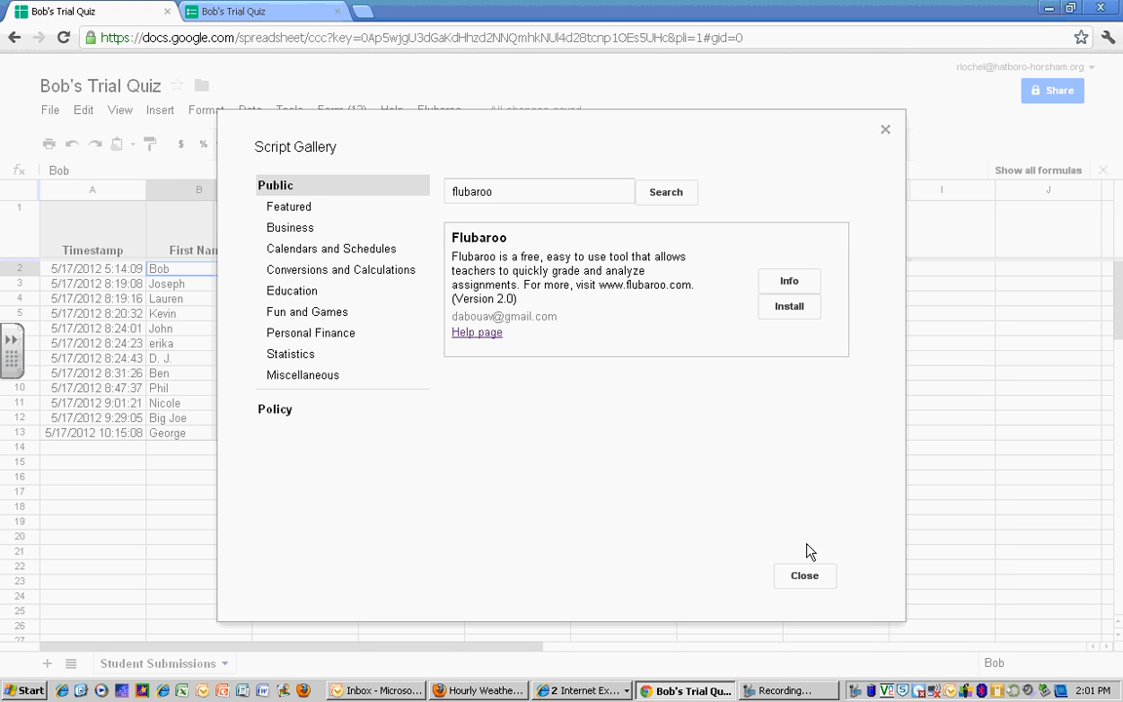
{"action": "left_click", "coordinate": [804, 579]}
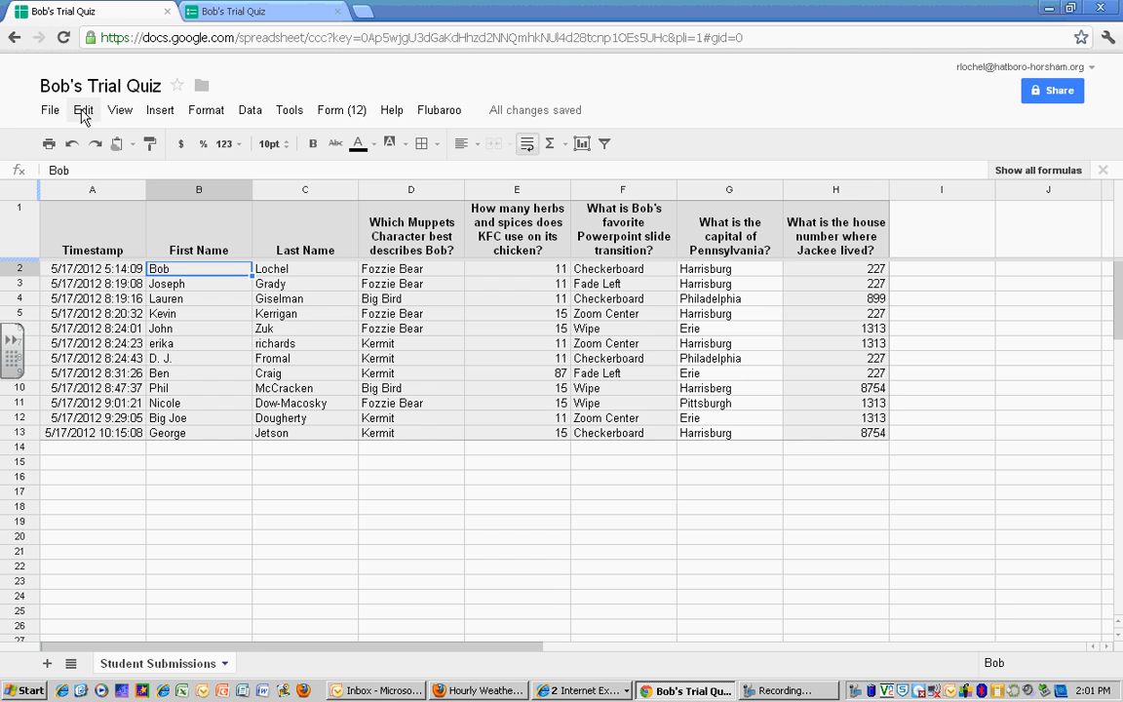
Start regrading the assignment with Flubaroo, leaving the Muppets character question at 1 Point
{"action": "left_click", "coordinate": [441, 110]}
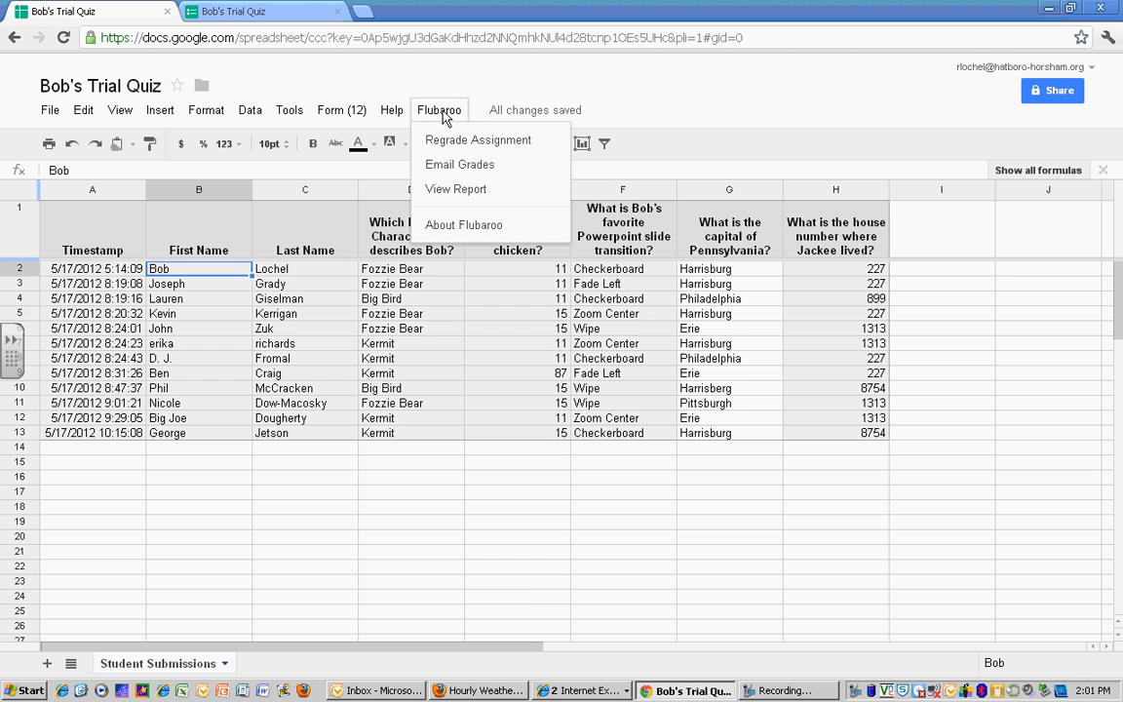
{"action": "left_click", "coordinate": [485, 142]}
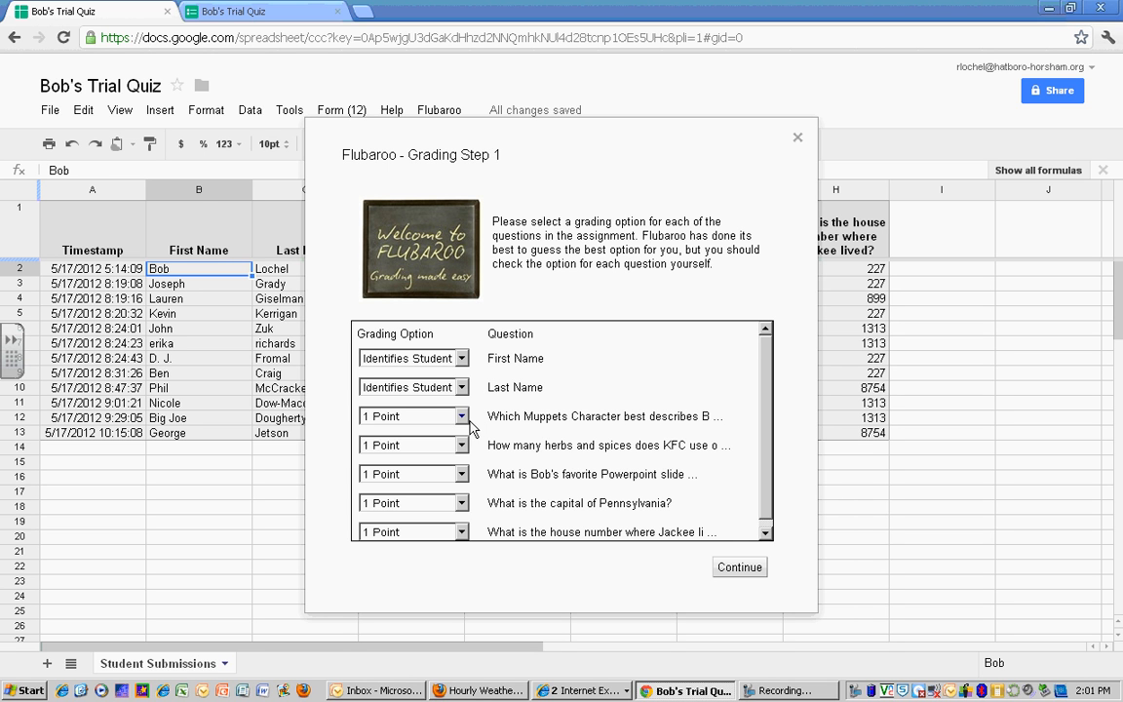
{"action": "left_click", "coordinate": [460, 417]}
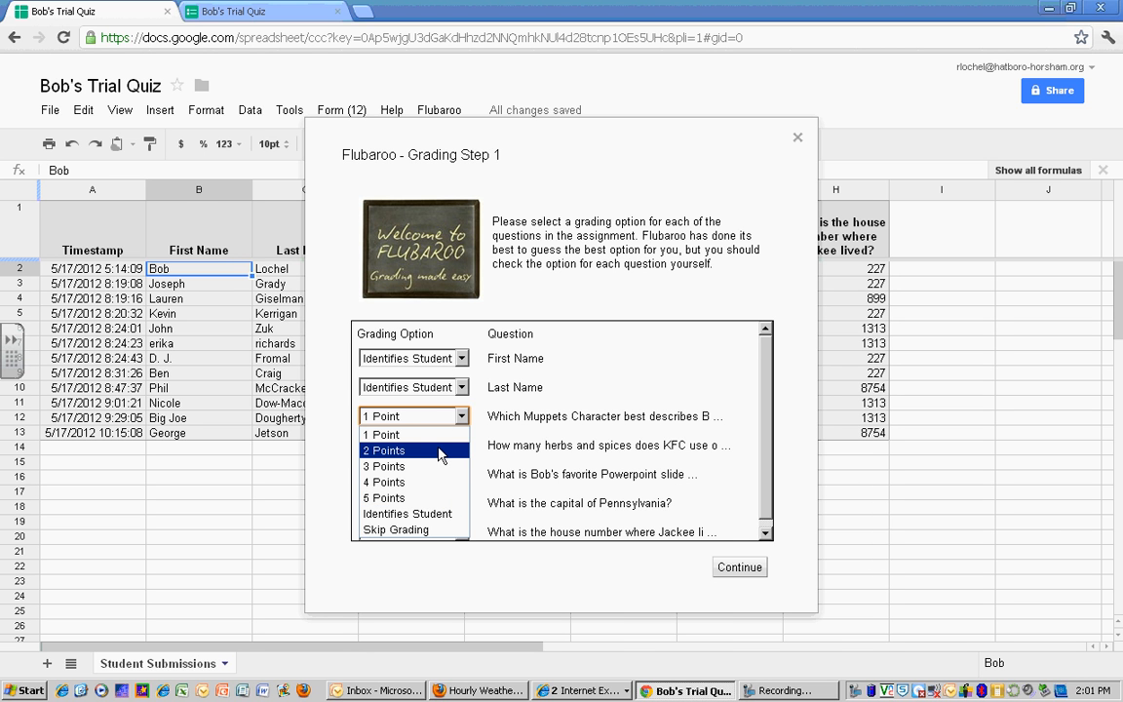
{"action": "left_click", "coordinate": [438, 451]}
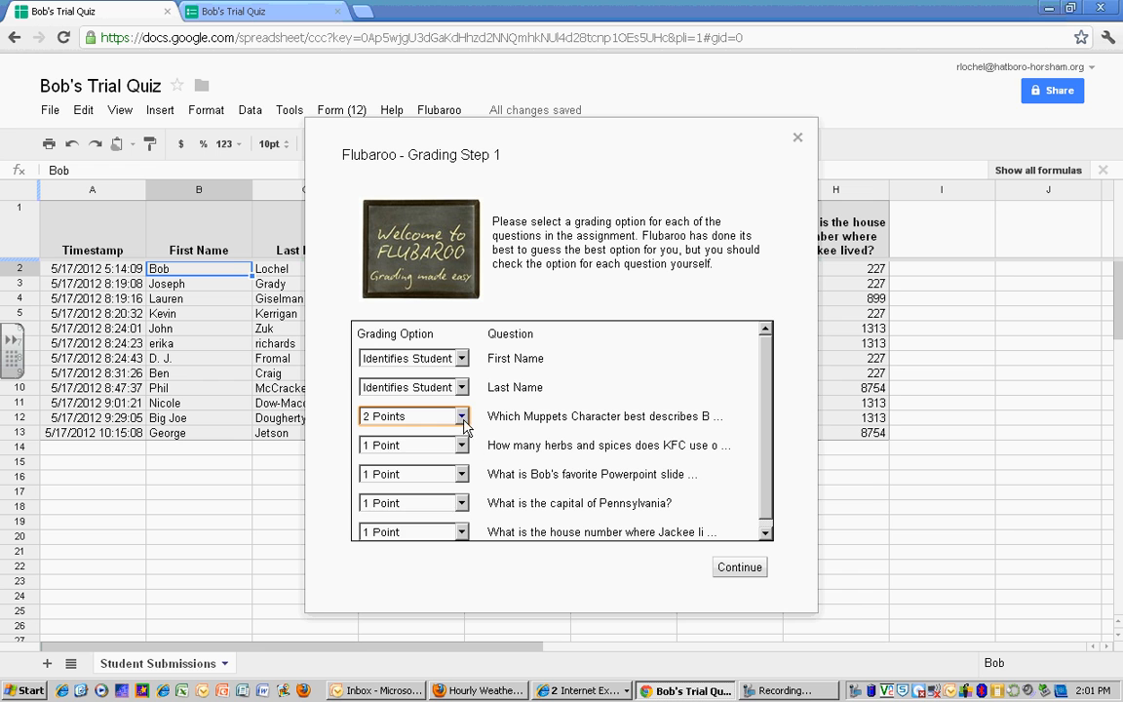
{"action": "left_click", "coordinate": [460, 416]}
{"action": "left_click", "coordinate": [456, 437]}
Set the KFC herbs and spices question to 2 Points and the Pennsylvania capital question to 3 Points, and continue to Grading Step 2
{"action": "left_click", "coordinate": [461, 446]}
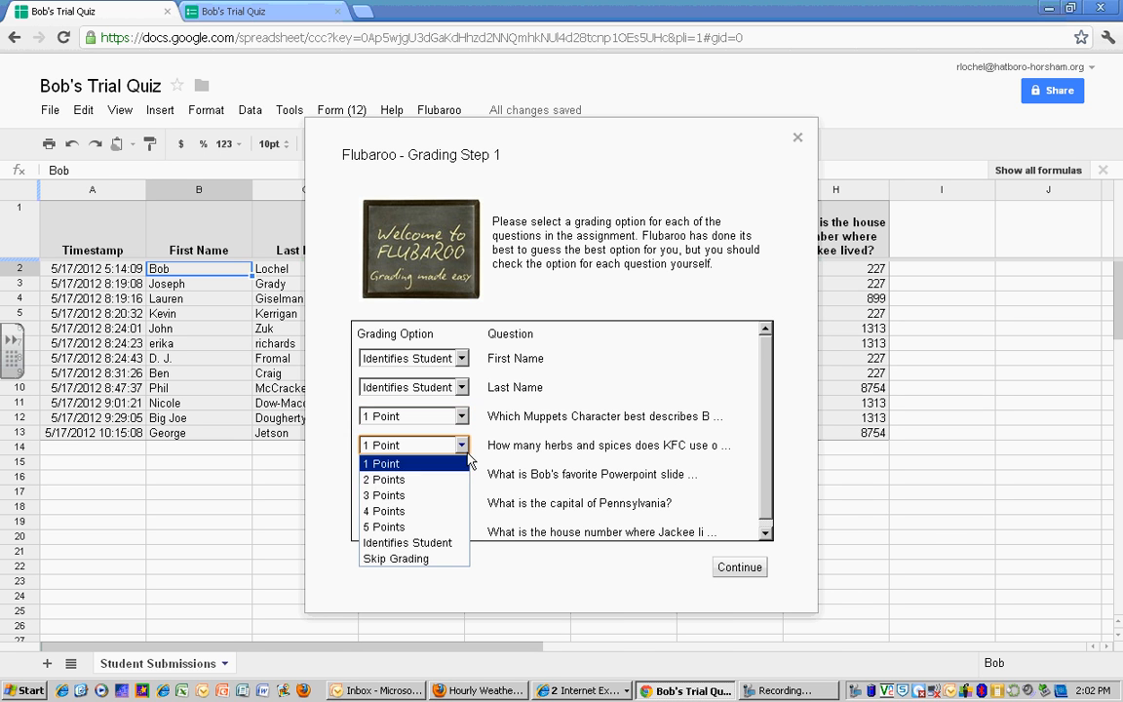
{"action": "left_click", "coordinate": [439, 478]}
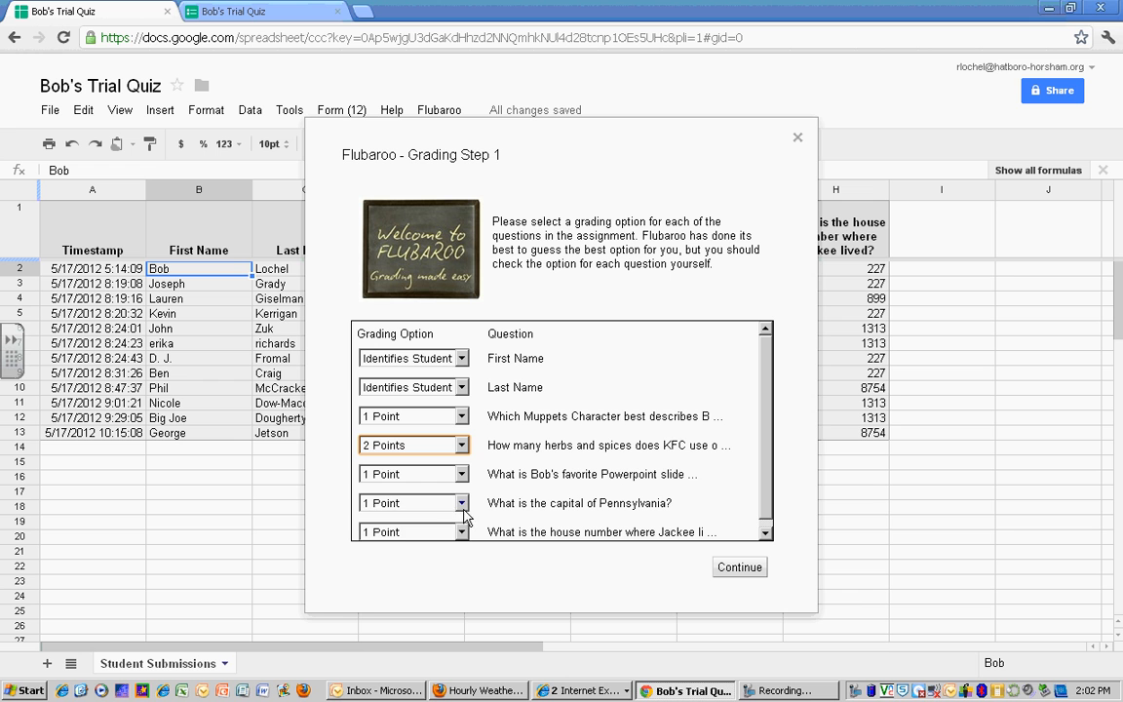
{"action": "left_click", "coordinate": [461, 503]}
{"action": "left_click", "coordinate": [439, 554]}
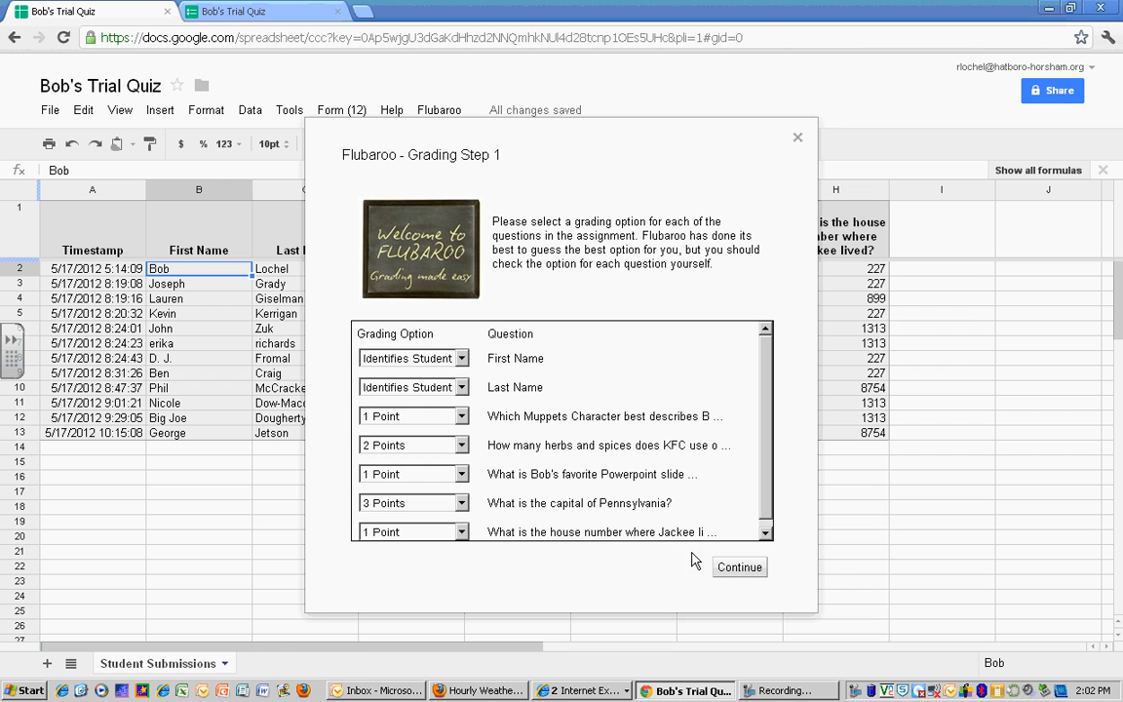
{"action": "left_click", "coordinate": [743, 573]}
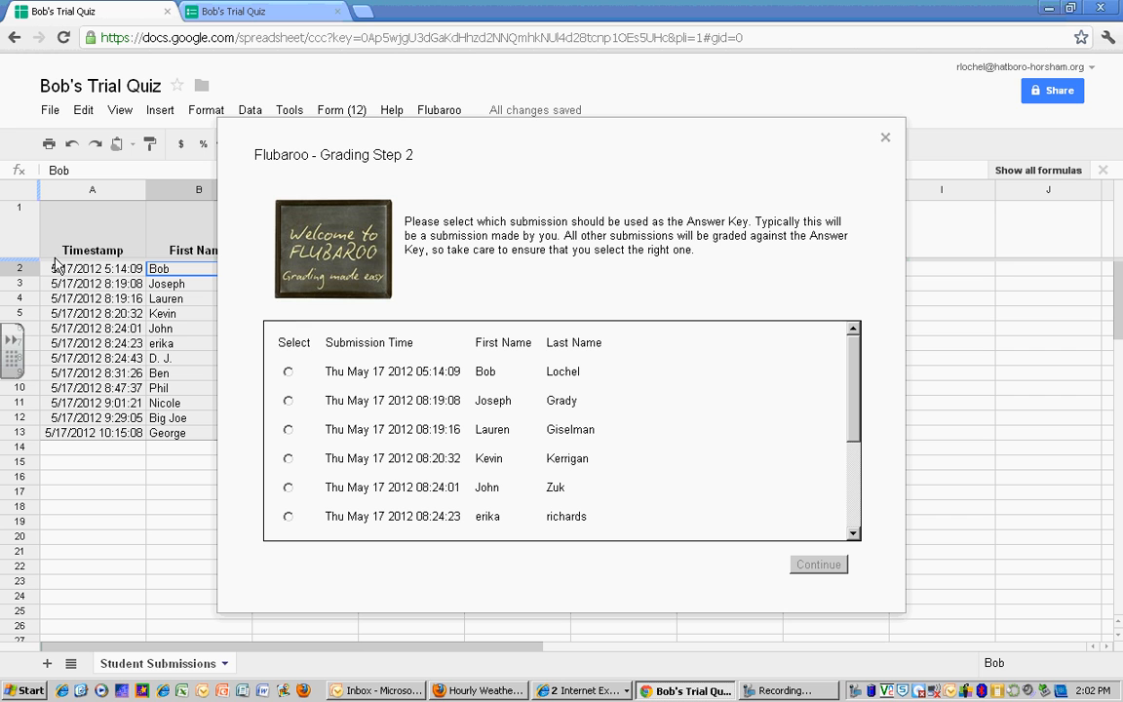
Use the Thu May 17 2012 05:14:09 submission as the answer key, run the grading and view the grades
{"action": "left_click", "coordinate": [288, 372]}
{"action": "left_click", "coordinate": [817, 564]}
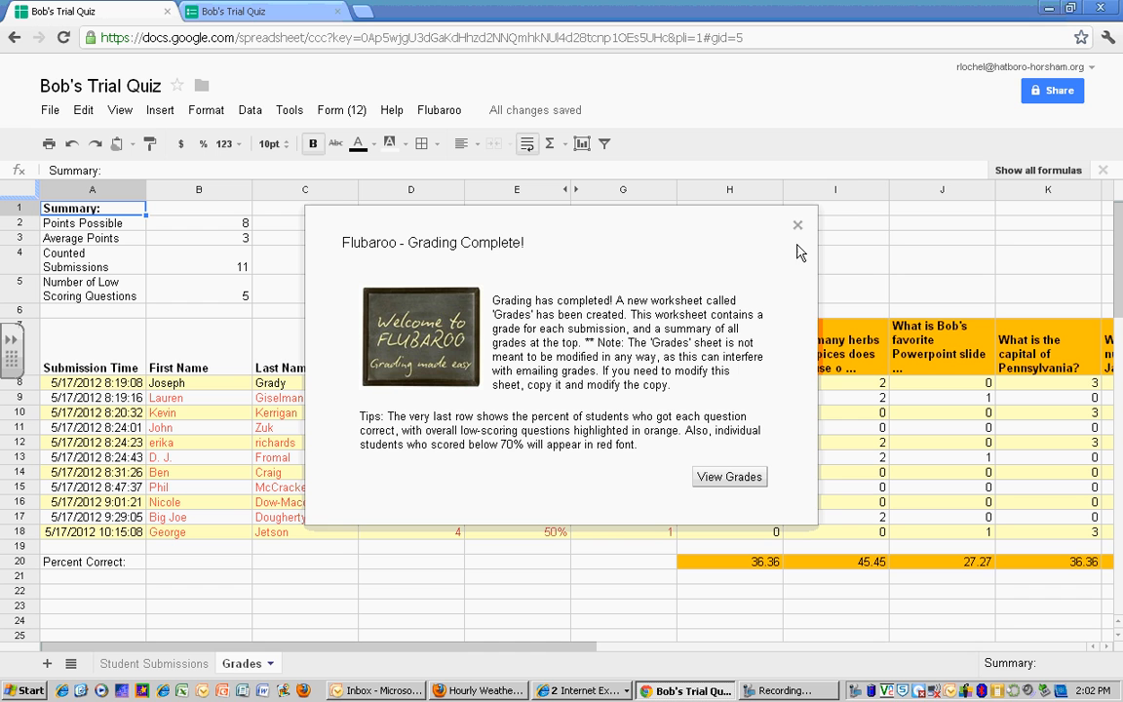
{"action": "left_click", "coordinate": [745, 479]}
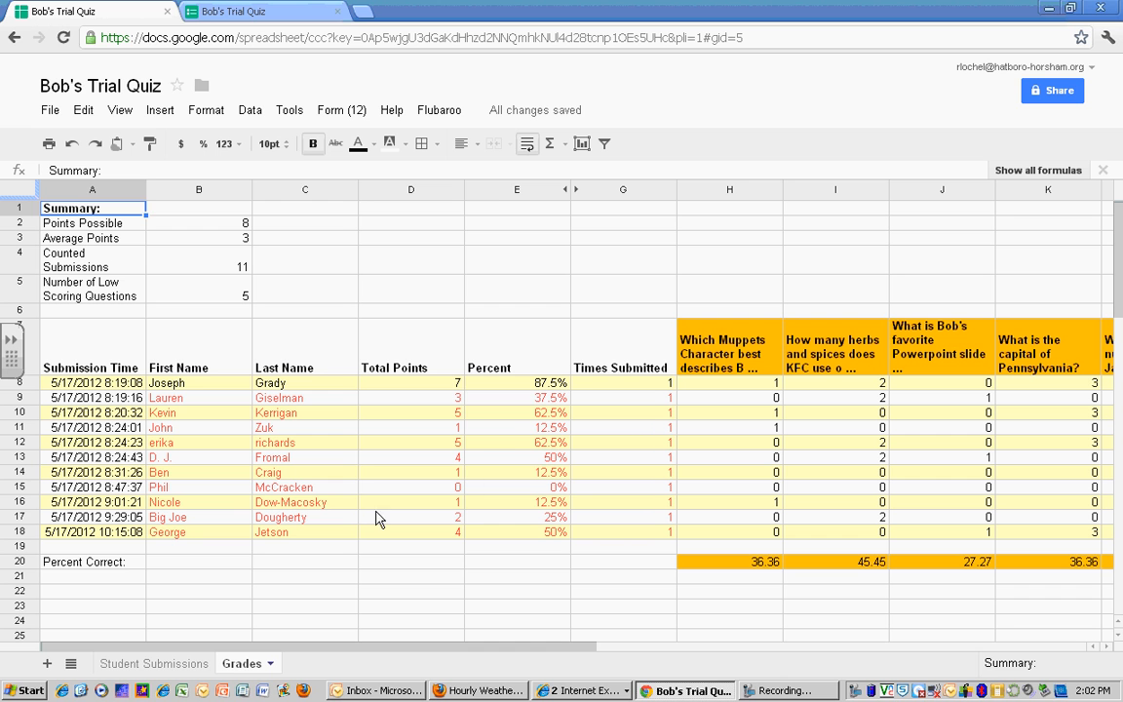
Examine individual students' total points and the summary values in B2 through B5 of the Grades sheet
{"action": "left_click", "coordinate": [281, 490]}
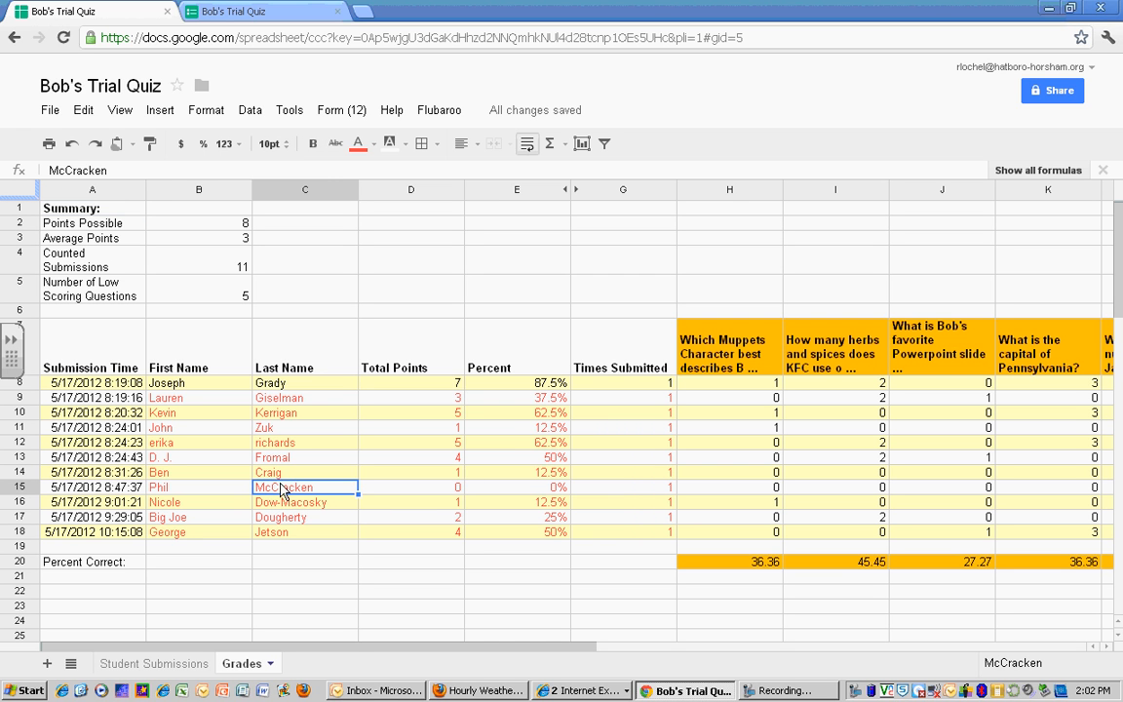
{"action": "left_click", "coordinate": [444, 490]}
{"action": "left_click", "coordinate": [450, 384]}
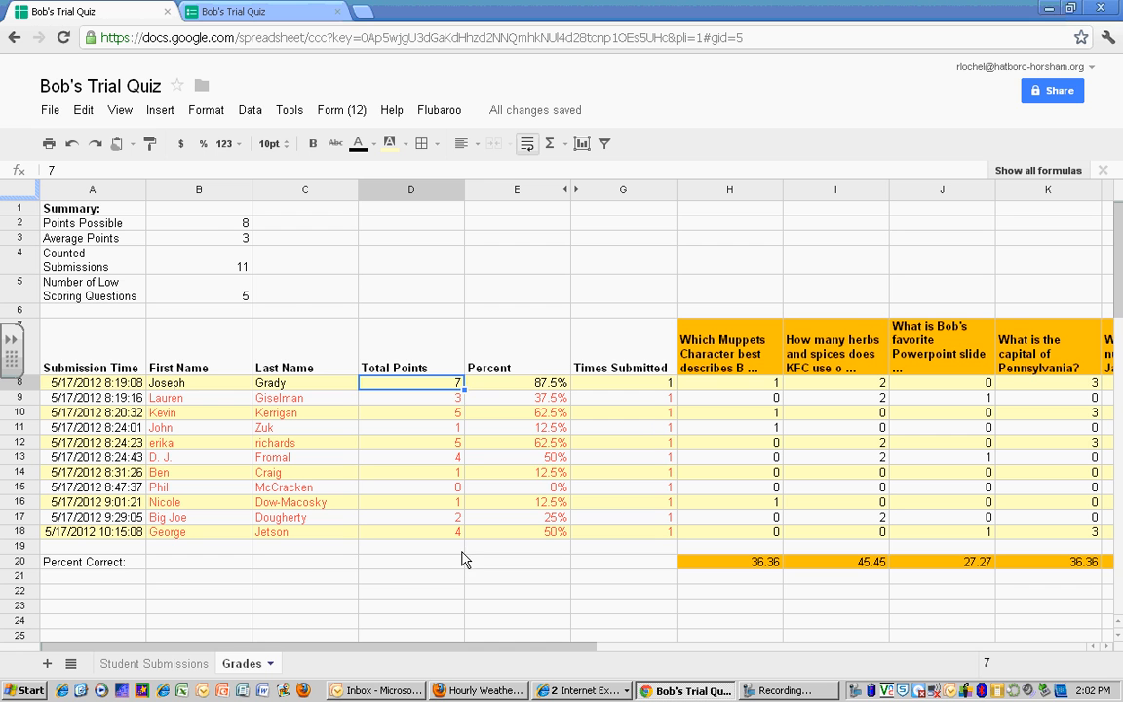
{"action": "left_click", "coordinate": [212, 225]}
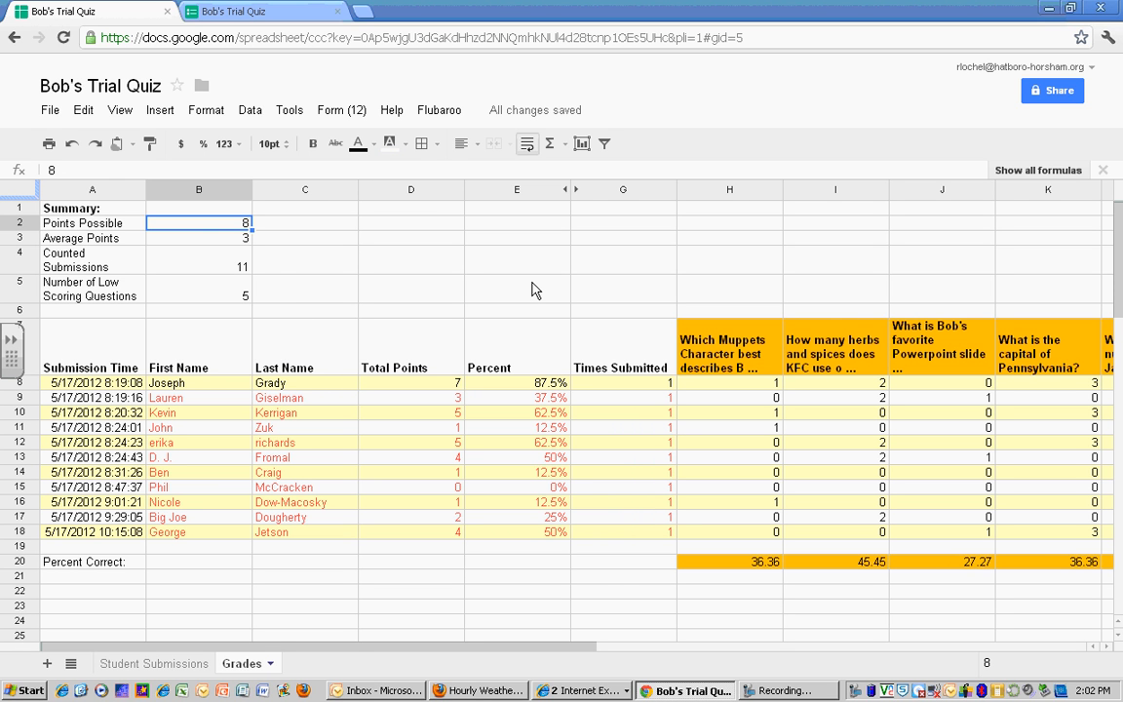
{"action": "key", "text": "Down"}
{"action": "key", "text": "Down"}
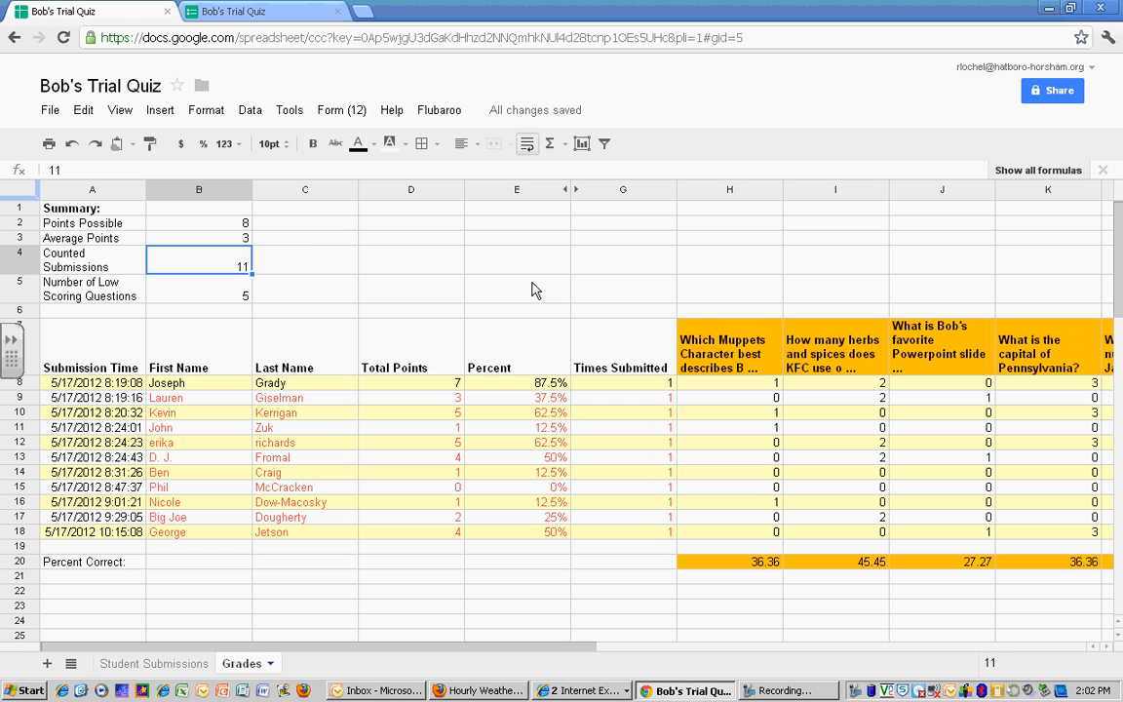
{"action": "key", "text": "Down"}
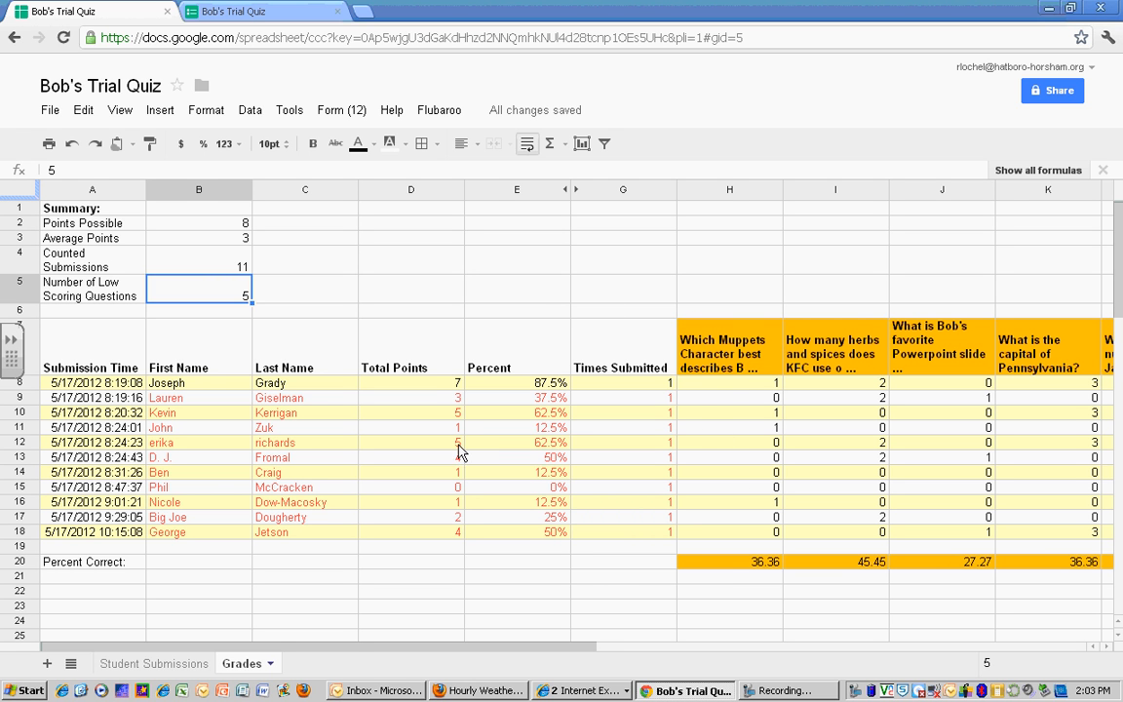
Review all students' values in the Total Points and Percent columns of the Grades sheet
{"action": "left_click_drag", "start_coordinate": [432, 385], "coordinate": [431, 534]}
{"action": "left_click", "coordinate": [517, 562]}
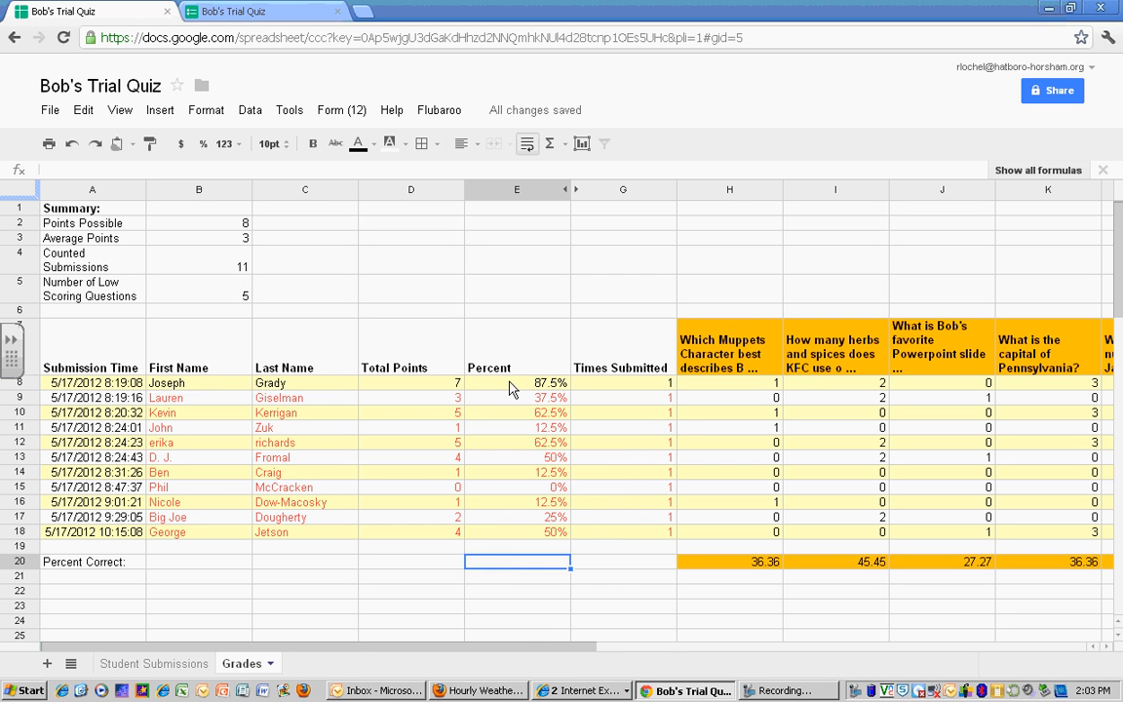
{"action": "left_click_drag", "start_coordinate": [509, 383], "coordinate": [509, 545]}
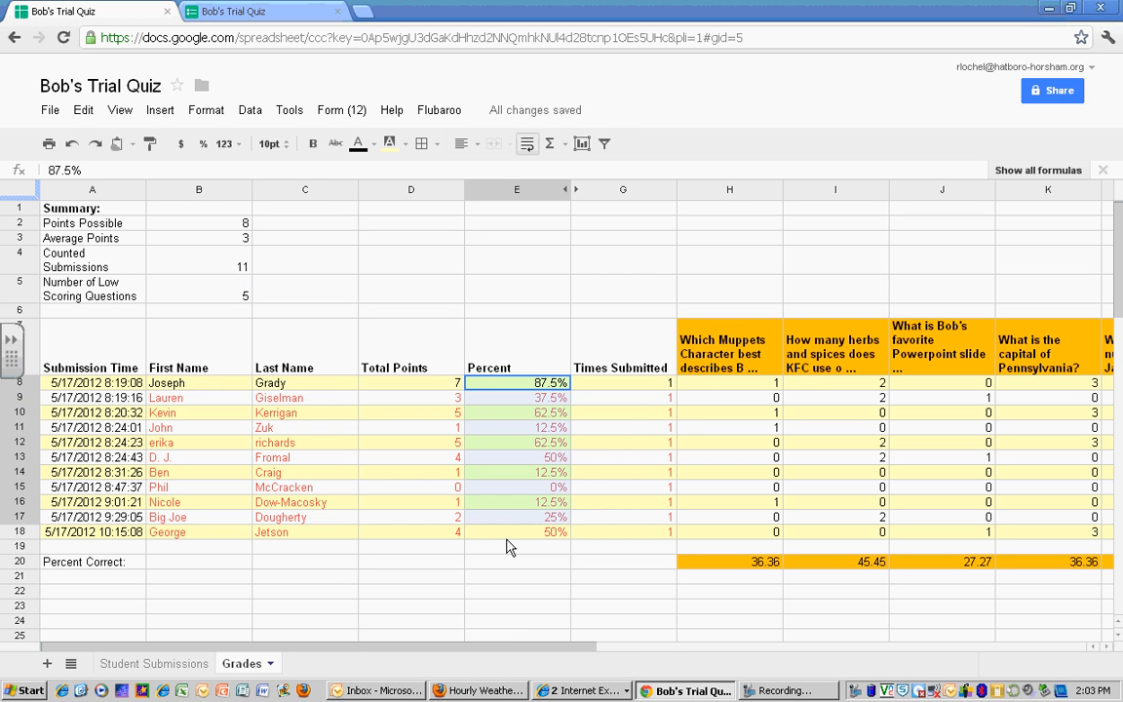
{"action": "left_click", "coordinate": [606, 592]}
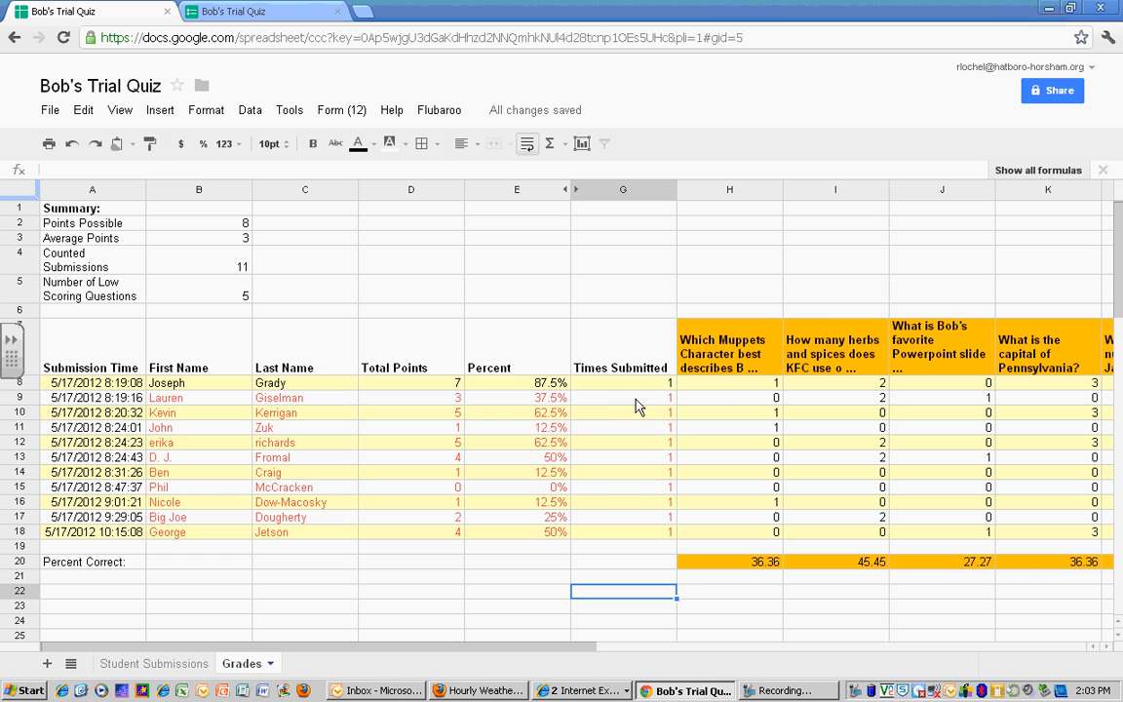
Examine the first graded student's points for each question in row 8, columns H to L
{"action": "left_click", "coordinate": [726, 390]}
{"action": "key", "text": "Right"}
{"action": "key", "text": "Right"}
{"action": "key", "text": "Right"}
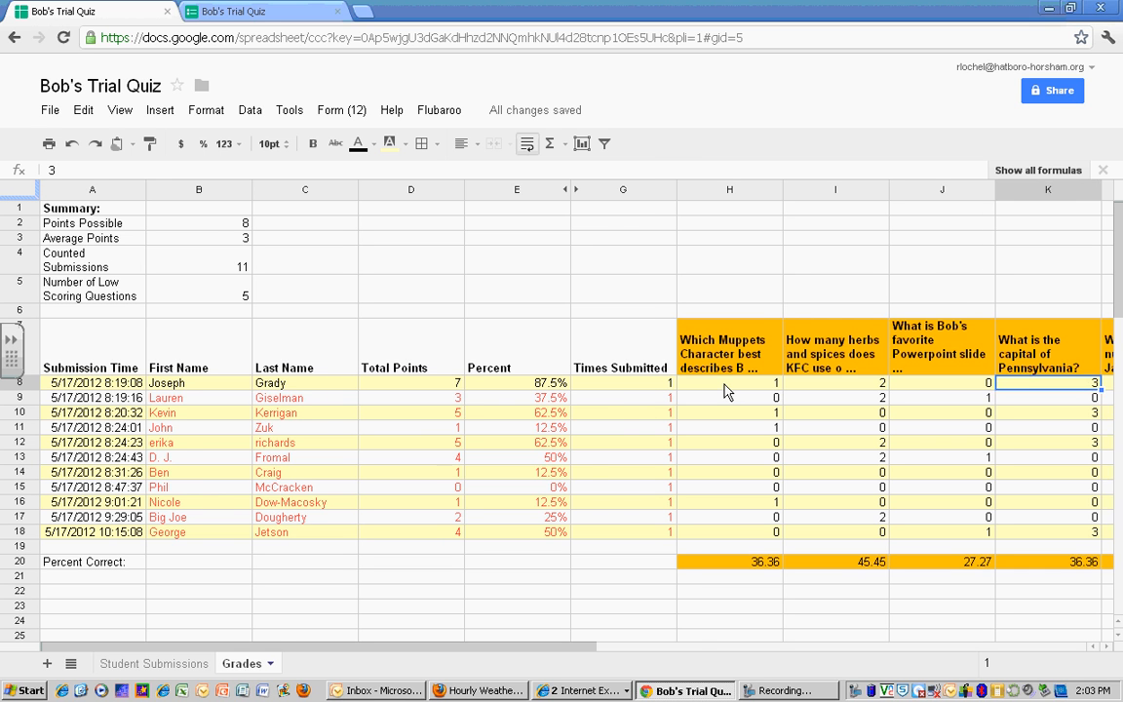
{"action": "key", "text": "Right"}
{"action": "key", "text": "Left"}
{"action": "key", "text": "Left"}
{"action": "key", "text": "Left"}
{"action": "key", "text": "Left"}
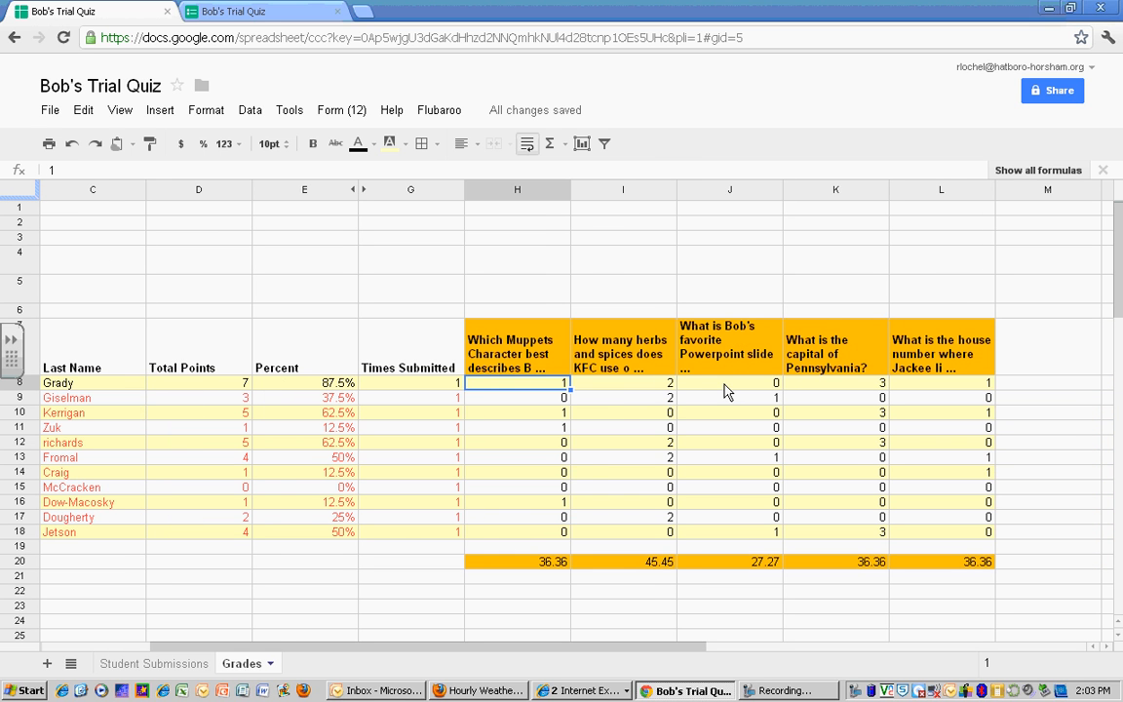
Review the Muppets question's scores in column H and the Percent Correct values in row 20 for columns H to K
{"action": "key", "text": "Down"}
{"action": "key", "text": "Down"}
{"action": "key", "text": "Down"}
{"action": "key", "text": "Down"}
{"action": "key", "text": "Down"}
{"action": "key", "text": "Down"}
{"action": "key", "text": "Down"}
{"action": "key", "text": "Down"}
{"action": "key", "text": "Down"}
{"action": "key", "text": "Down"}
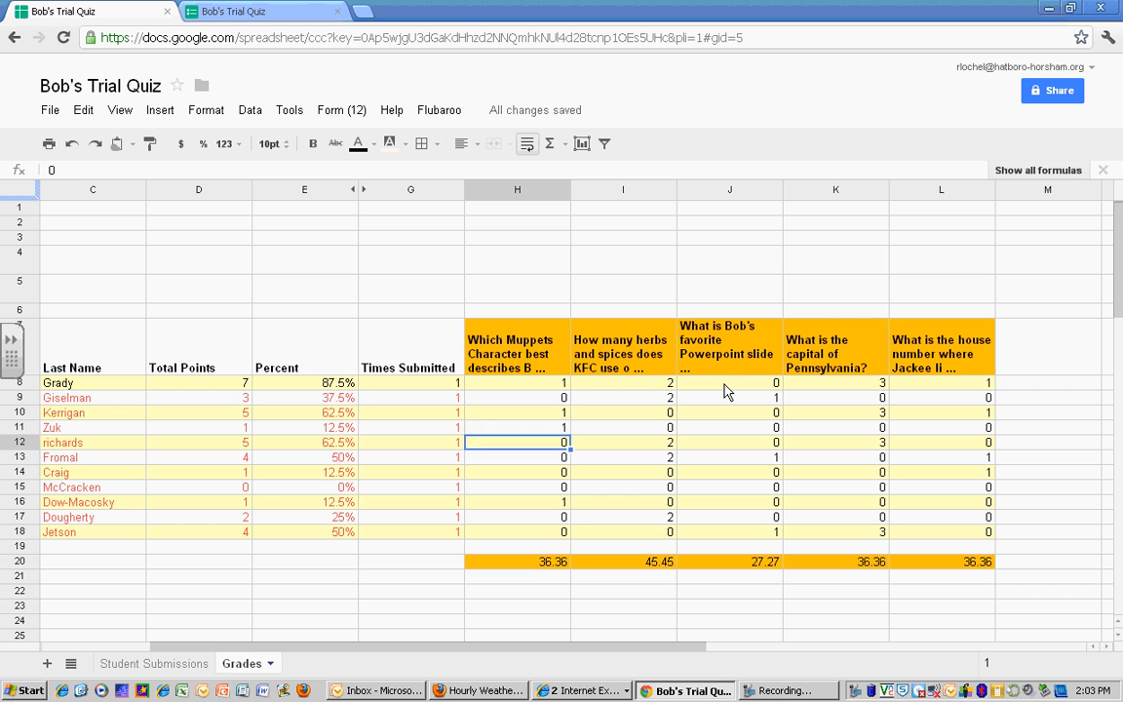
{"action": "key", "text": "Down"}
{"action": "key", "text": "Down"}
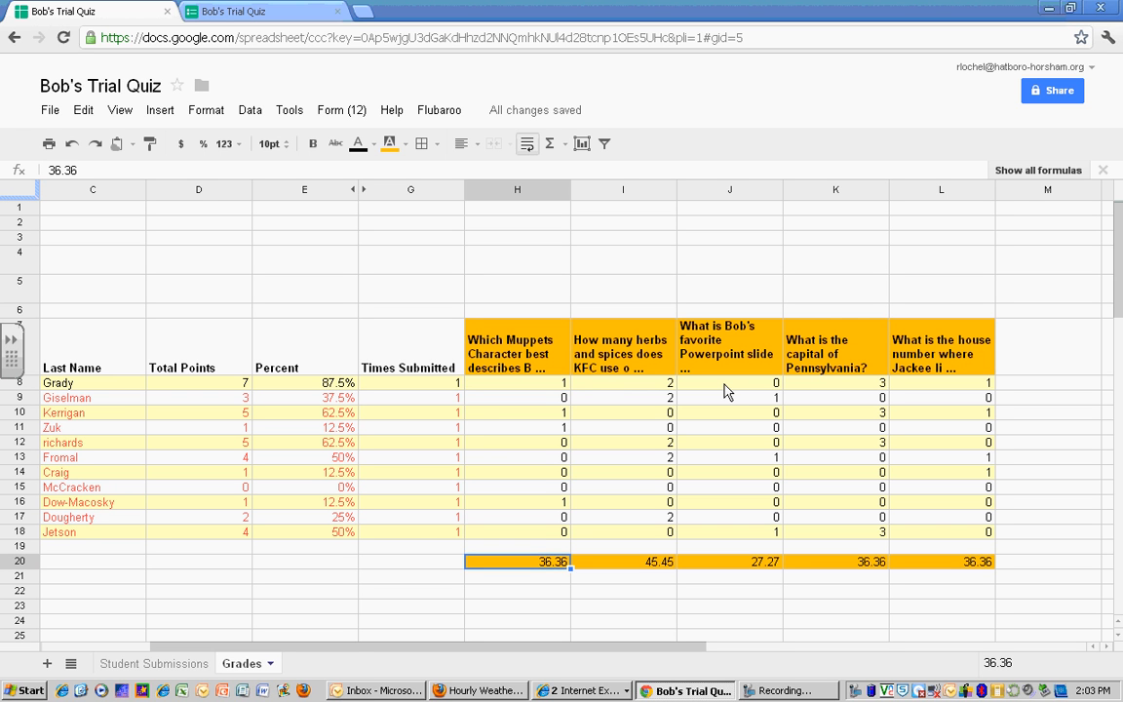
{"action": "key", "text": "Right"}
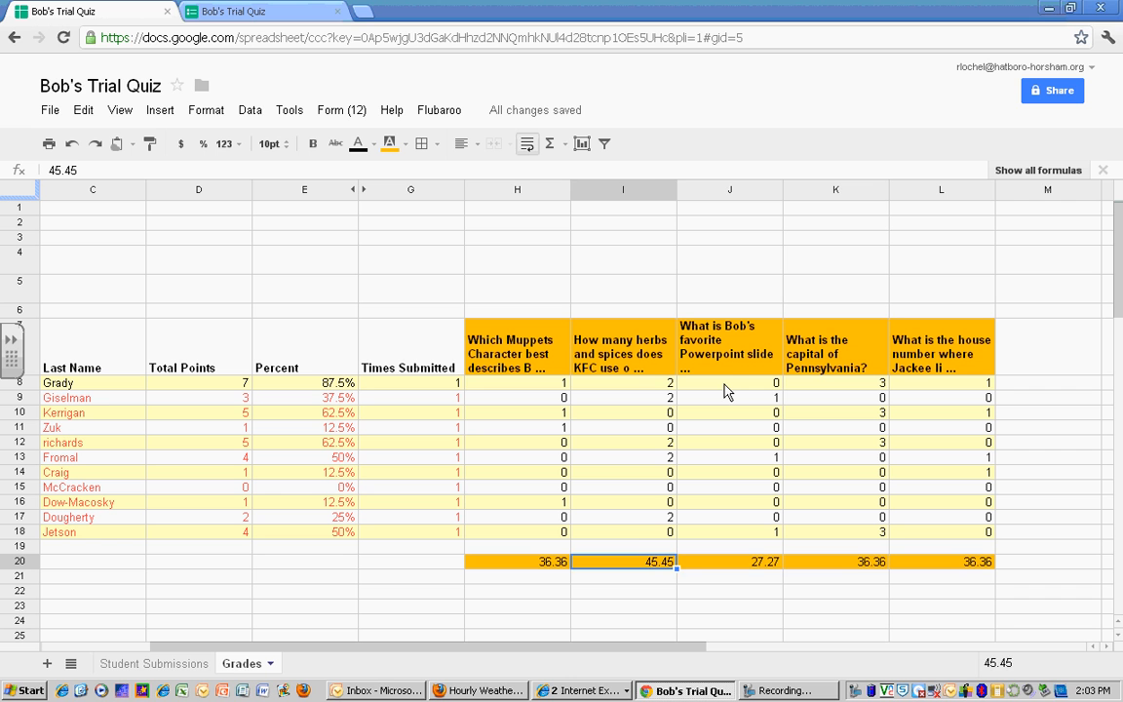
{"action": "key", "text": "Right"}
{"action": "key", "text": "Right"}
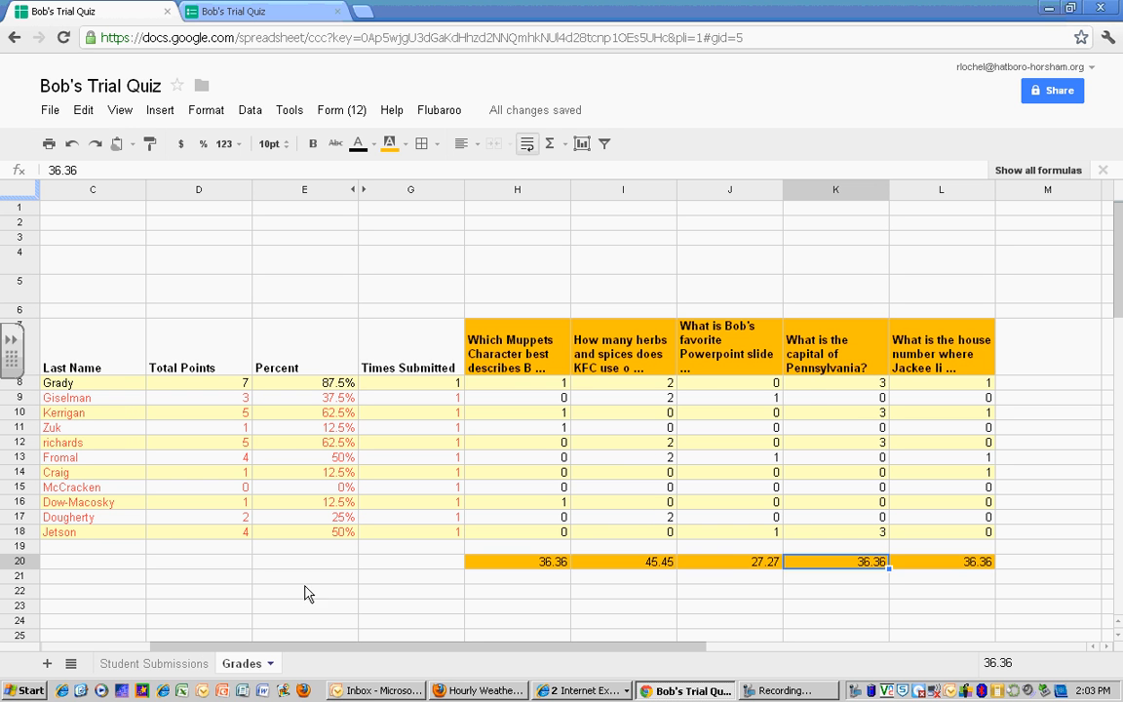
Compare the "Harrisberg" answer in the Student Submissions sheet with that student's capital question score in the Grades sheet
{"action": "left_click", "coordinate": [178, 672]}
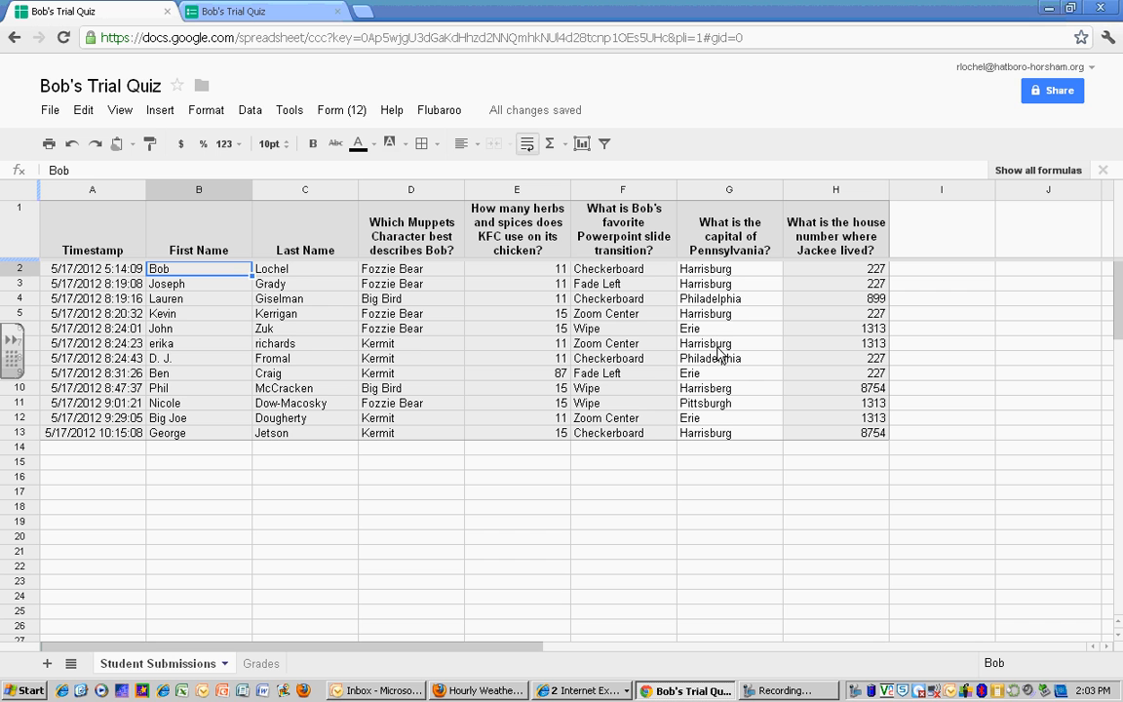
{"action": "left_click", "coordinate": [729, 390]}
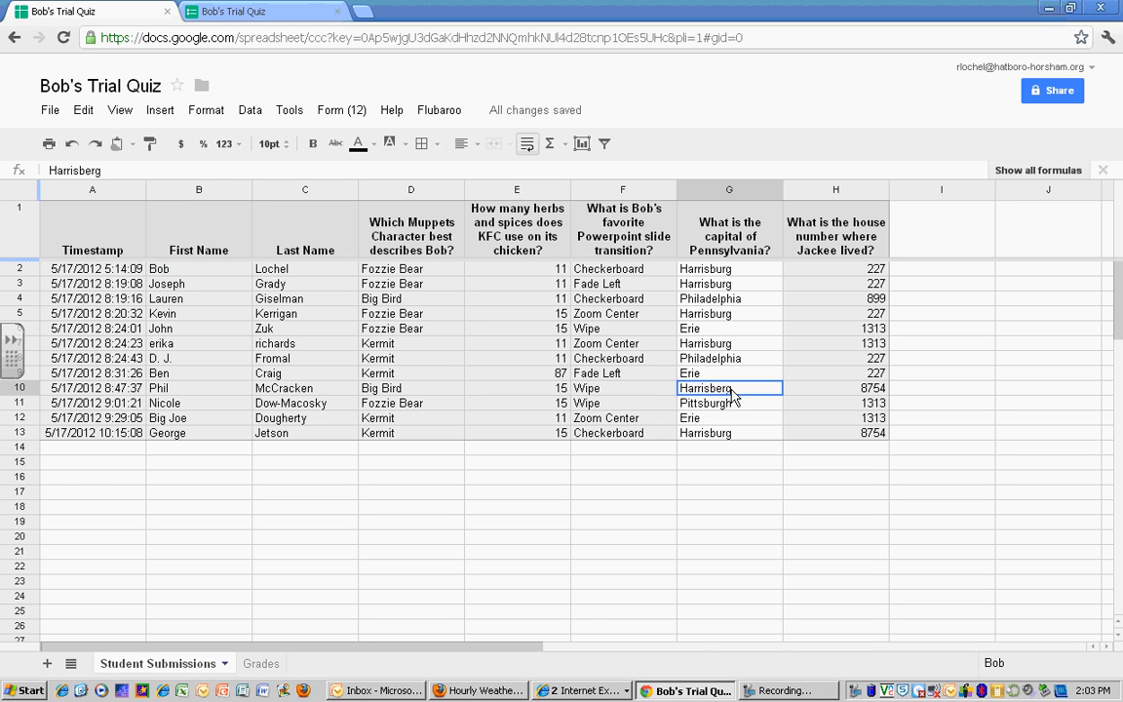
{"action": "left_click", "coordinate": [256, 664]}
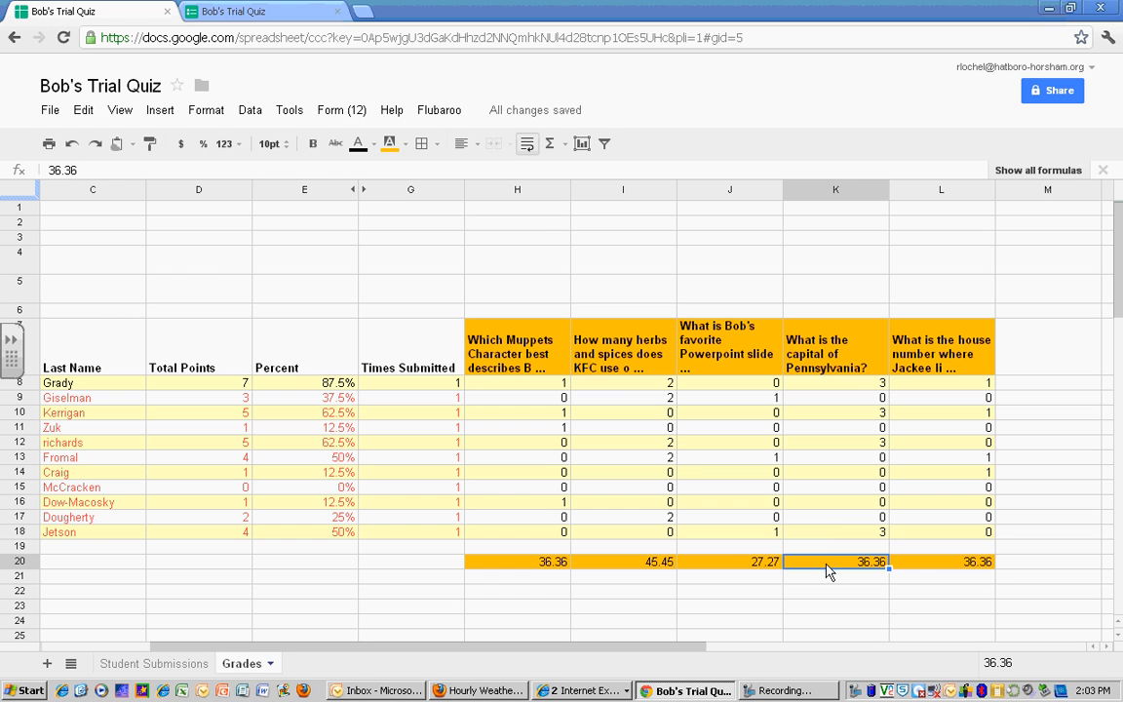
{"action": "left_click", "coordinate": [857, 490]}
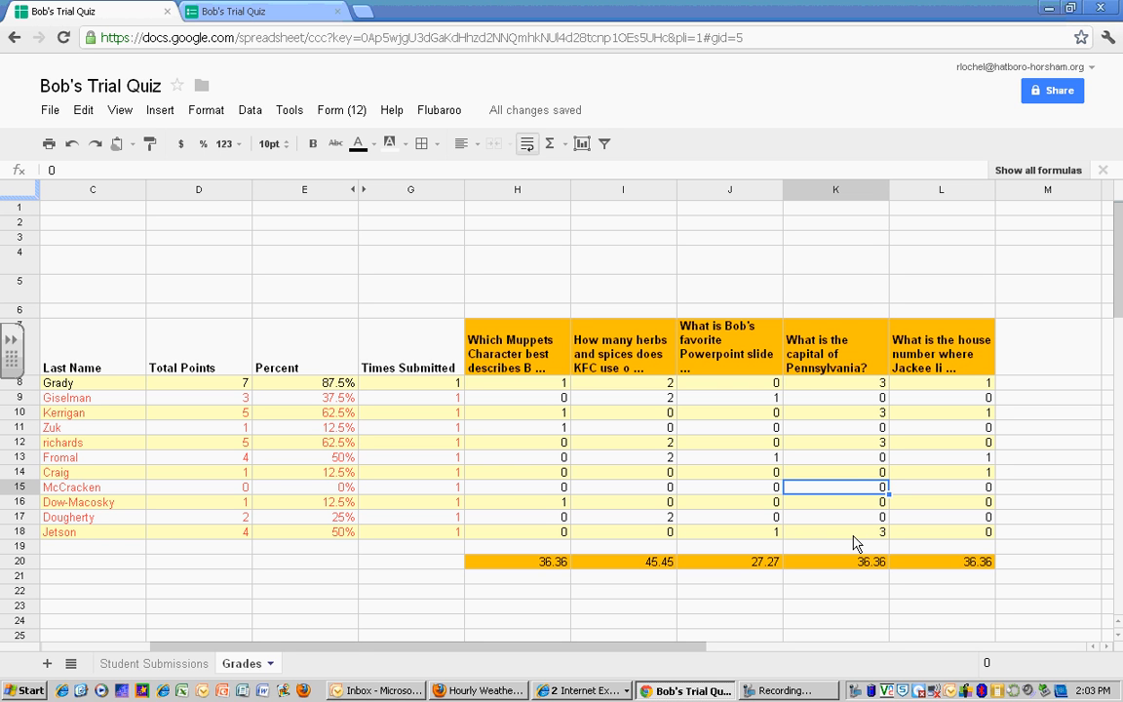
Trace row 15 of the Grades sheet back to its submission time, and return to the Student Submissions sheet
{"action": "key", "text": "Left"}
{"action": "key", "text": "Left"}
{"action": "key", "text": "Left"}
{"action": "key", "text": "Left"}
{"action": "key", "text": "Left"}
{"action": "key", "text": "Left"}
{"action": "key", "text": "Left"}
{"action": "key", "text": "Left"}
{"action": "key", "text": "Left"}
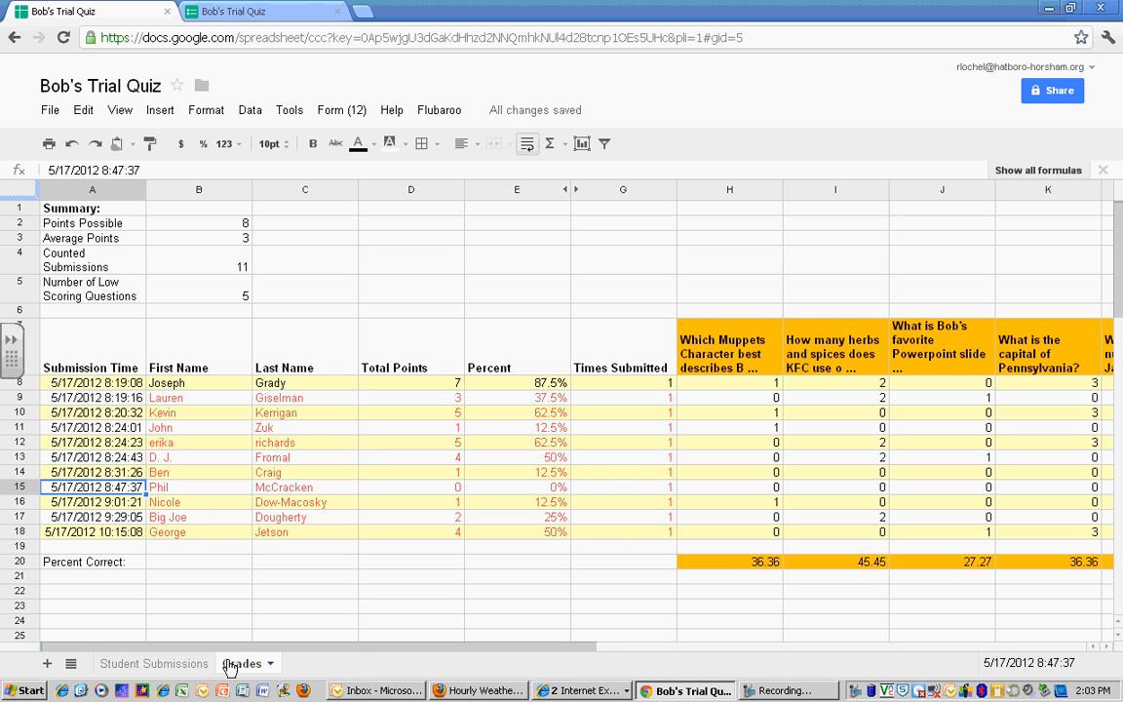
{"action": "left_click", "coordinate": [156, 662]}
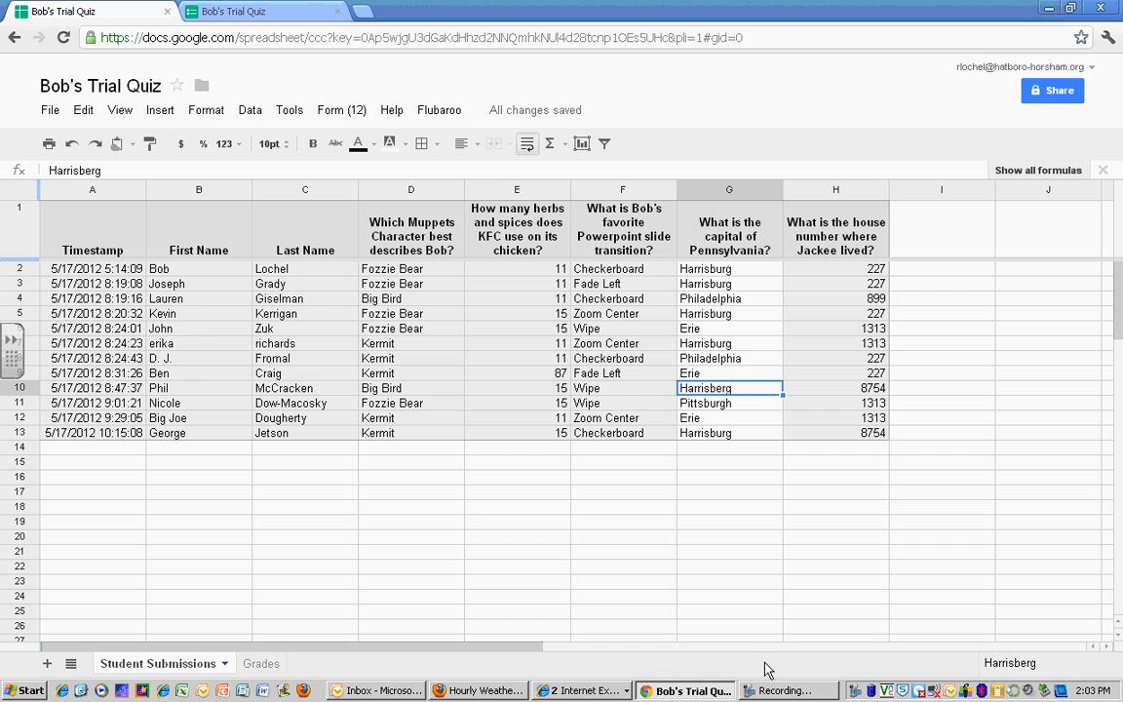